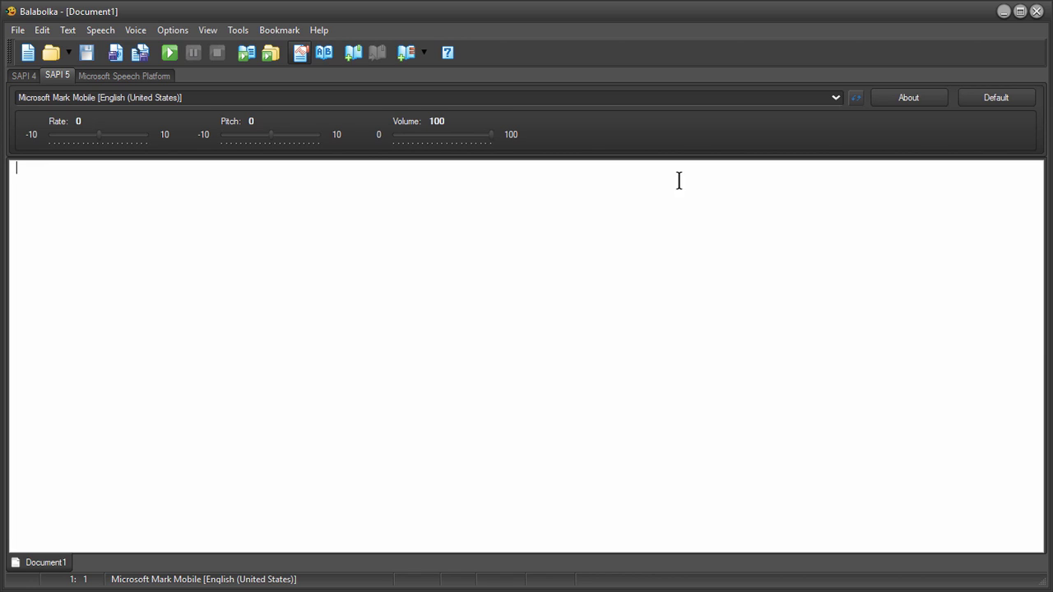
Look over the View menu and keep Microsoft Mark Mobile as the reading voice
click(209, 30)
mouse_move(238, 30)
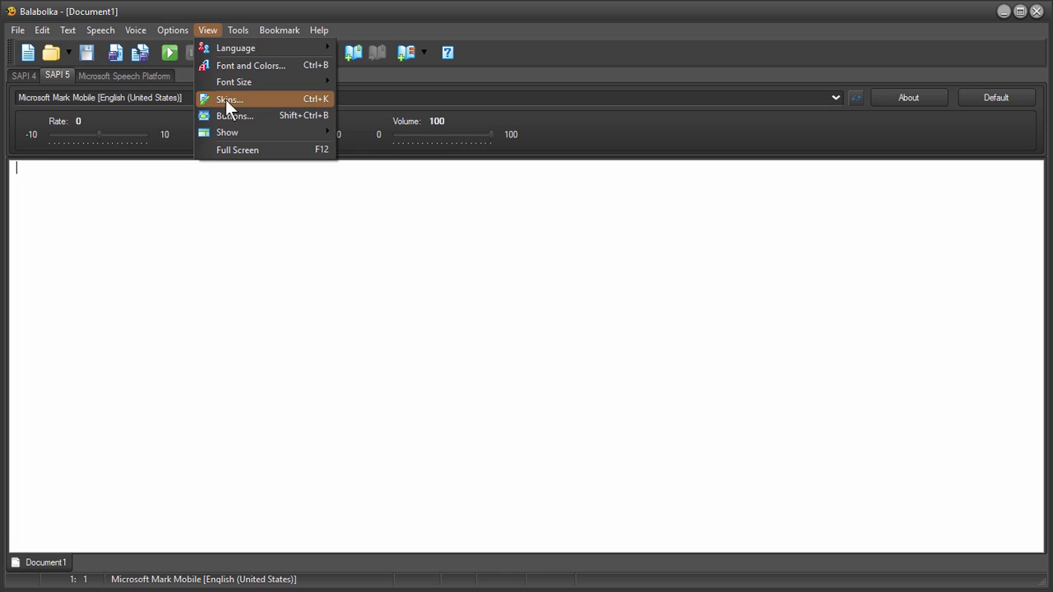
click(229, 224)
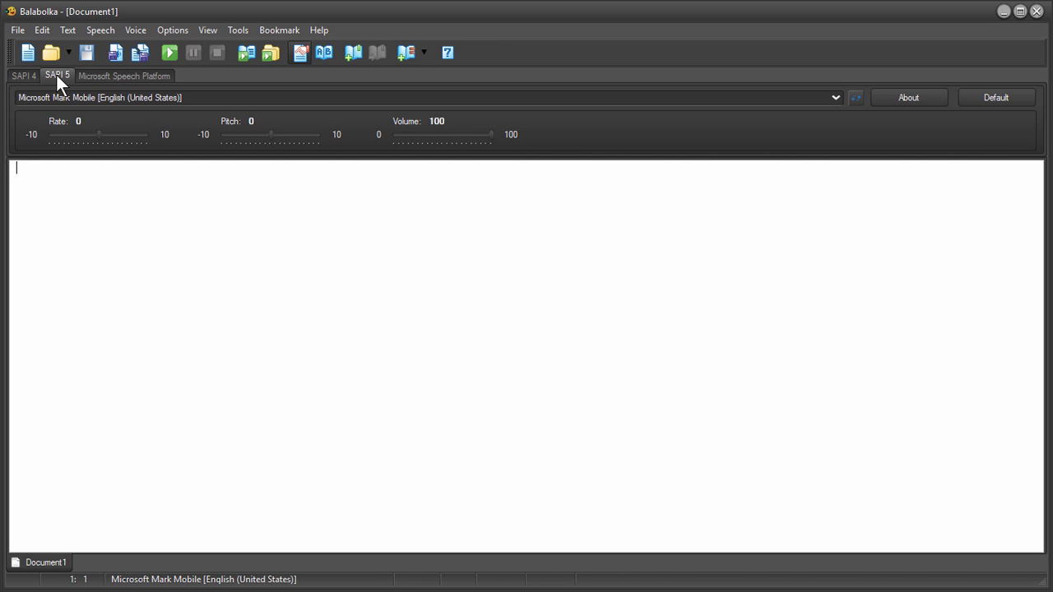
click(79, 95)
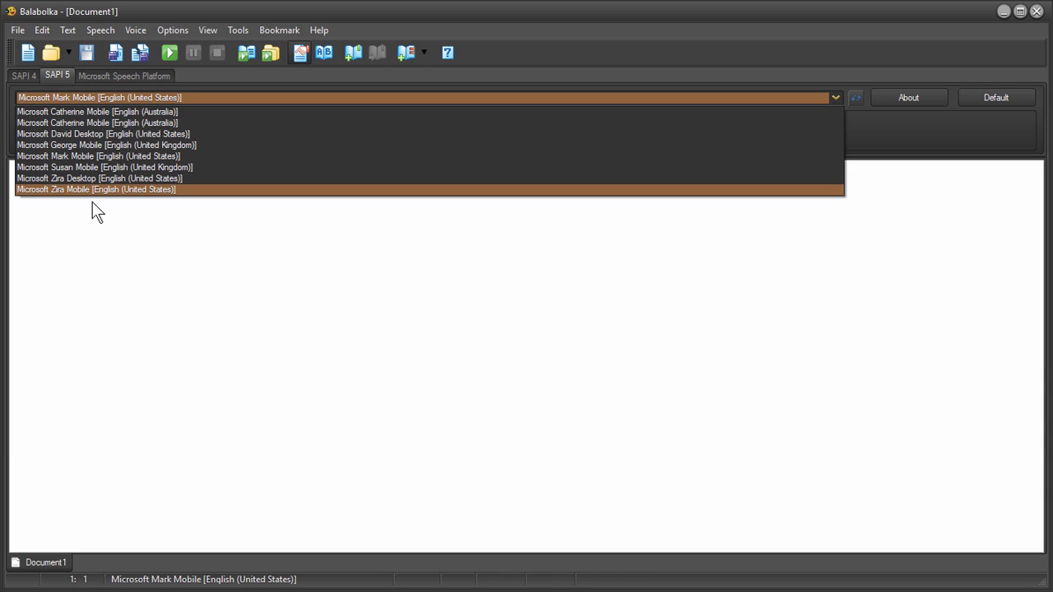
click(72, 157)
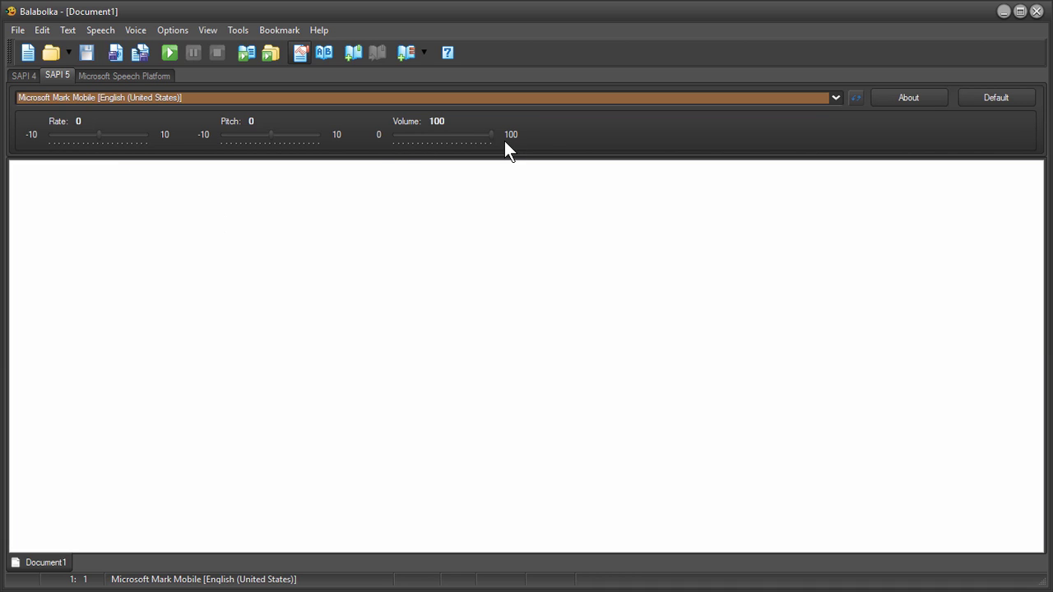
Paste the long narration script into the empty document
click(65, 188)
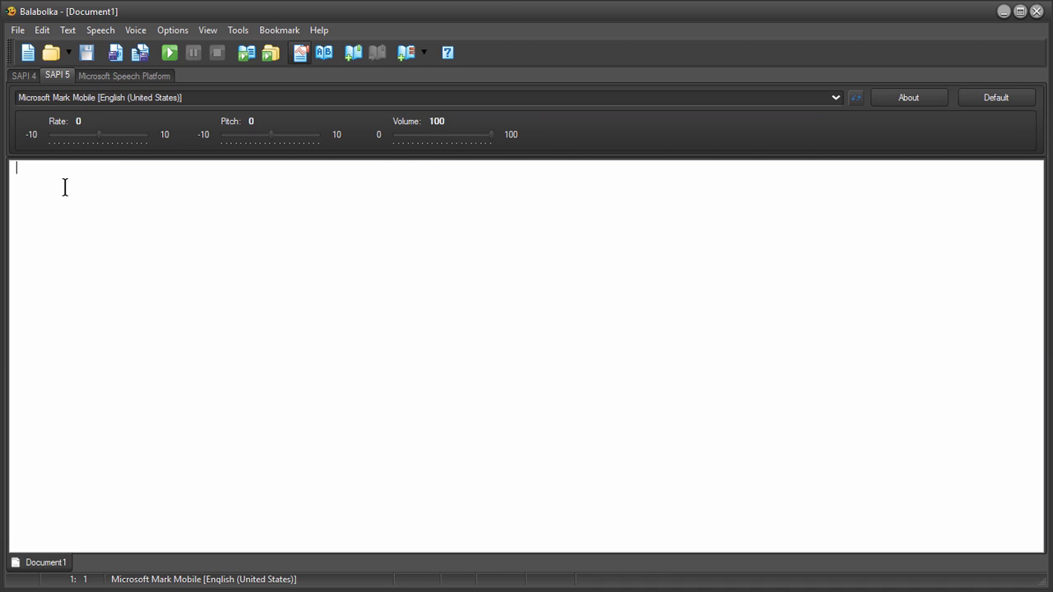
key(ctrl+v)
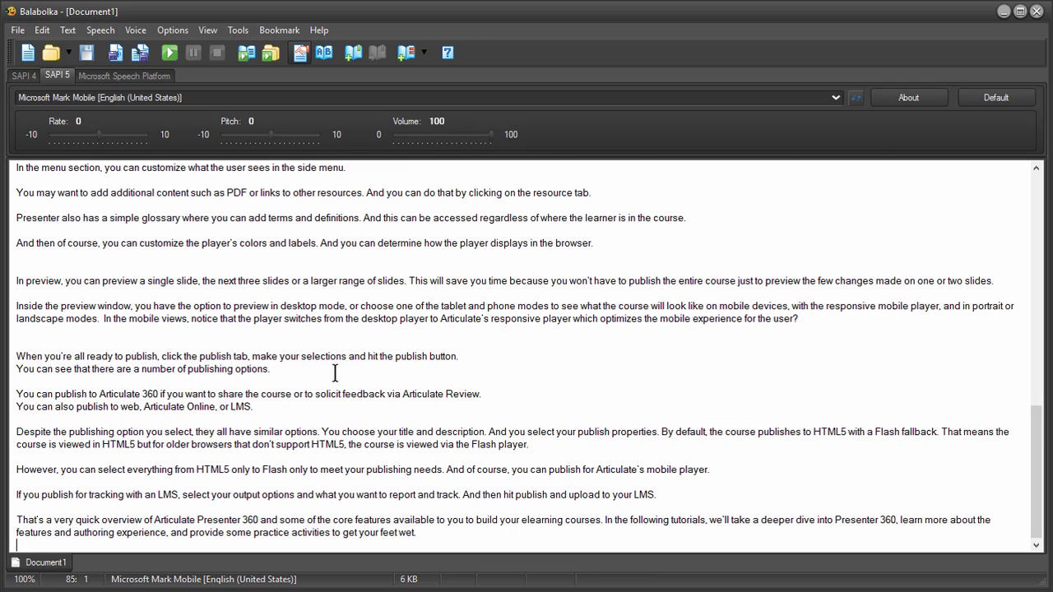
scroll(335, 374, up, 20)
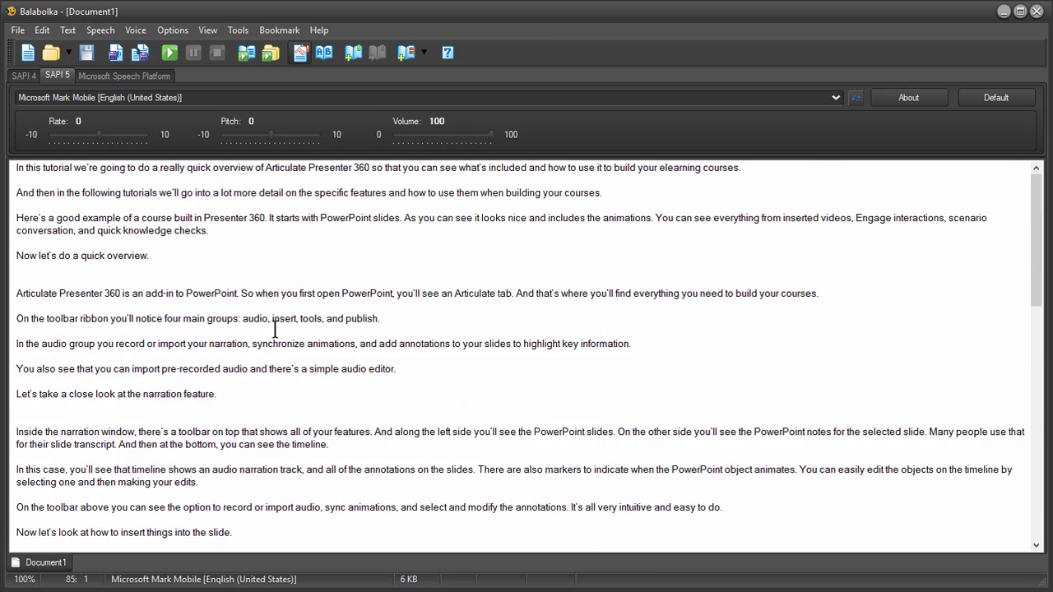
Delete everything from the 'Articulate Presenter 360' paragraph onward and start reading the rest aloud
drag(16, 293, 142, 320)
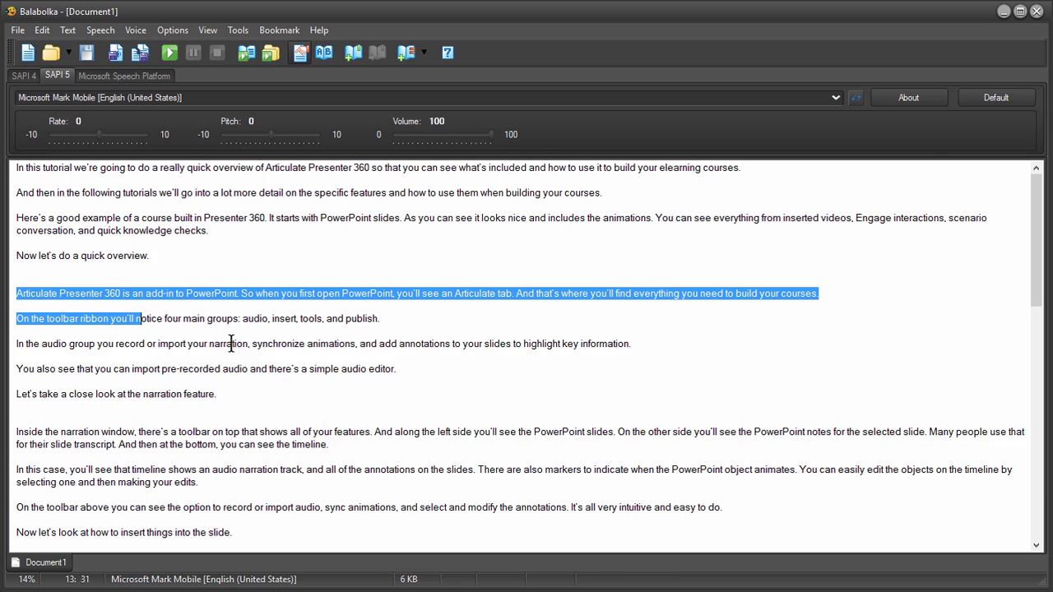
drag(231, 344, 247, 588)
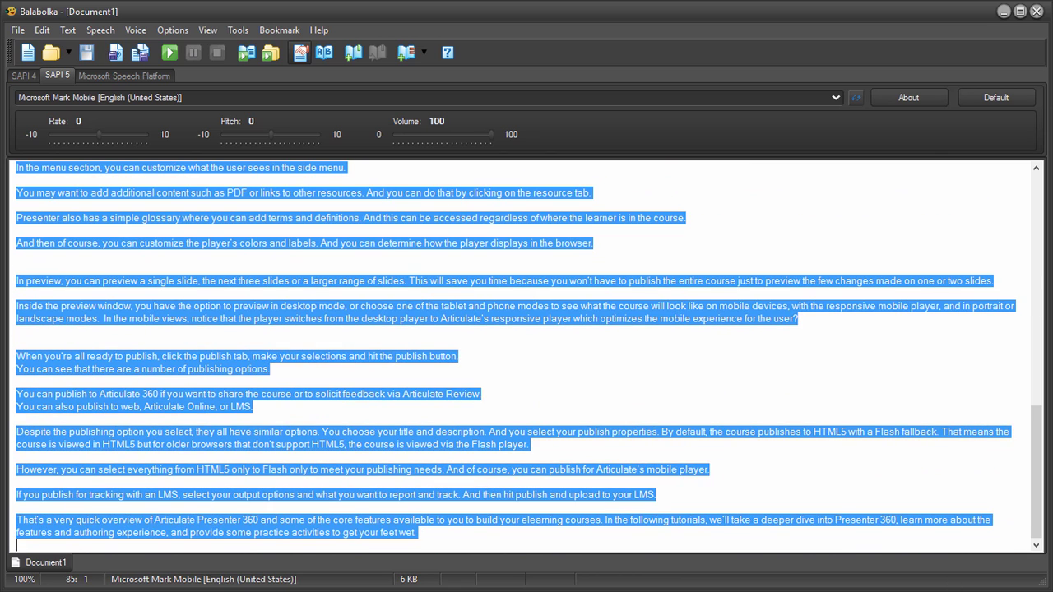
key(Delete)
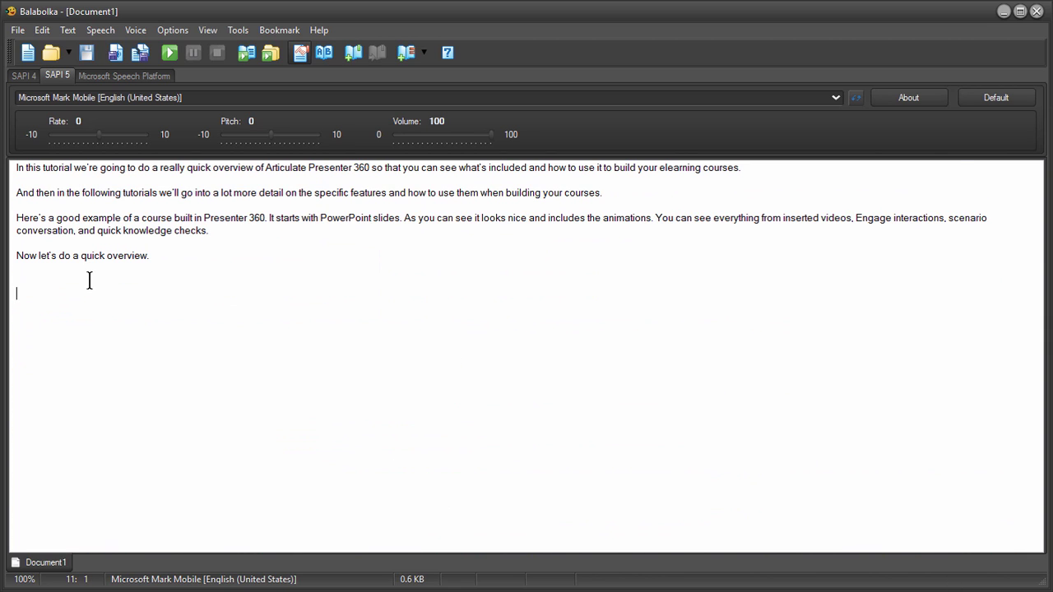
key(BackSpace)
key(BackSpace)
click(170, 54)
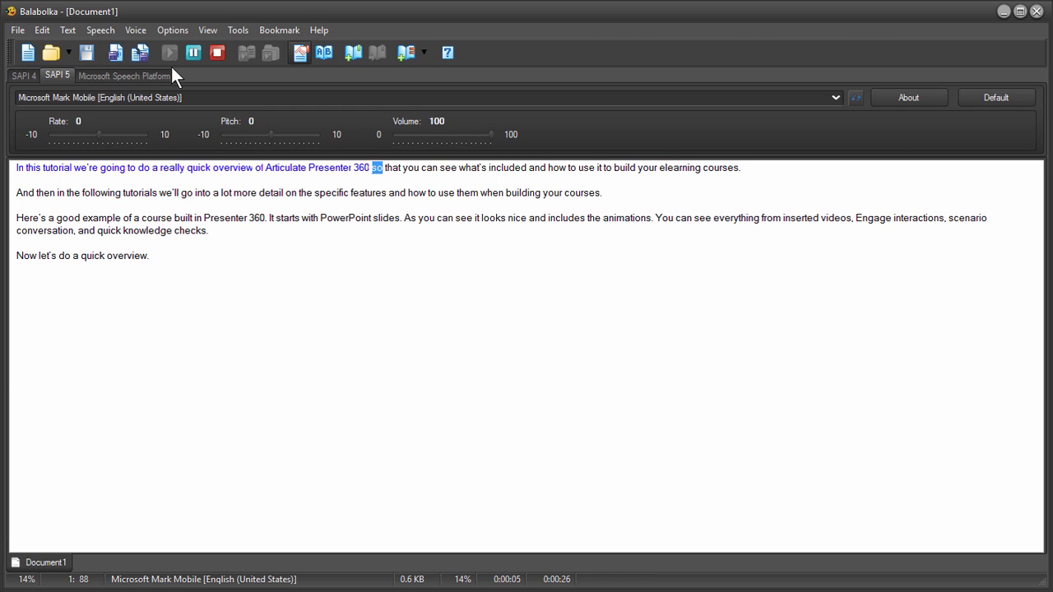
Stop the reading, then look over the File menu and return to the text
click(217, 52)
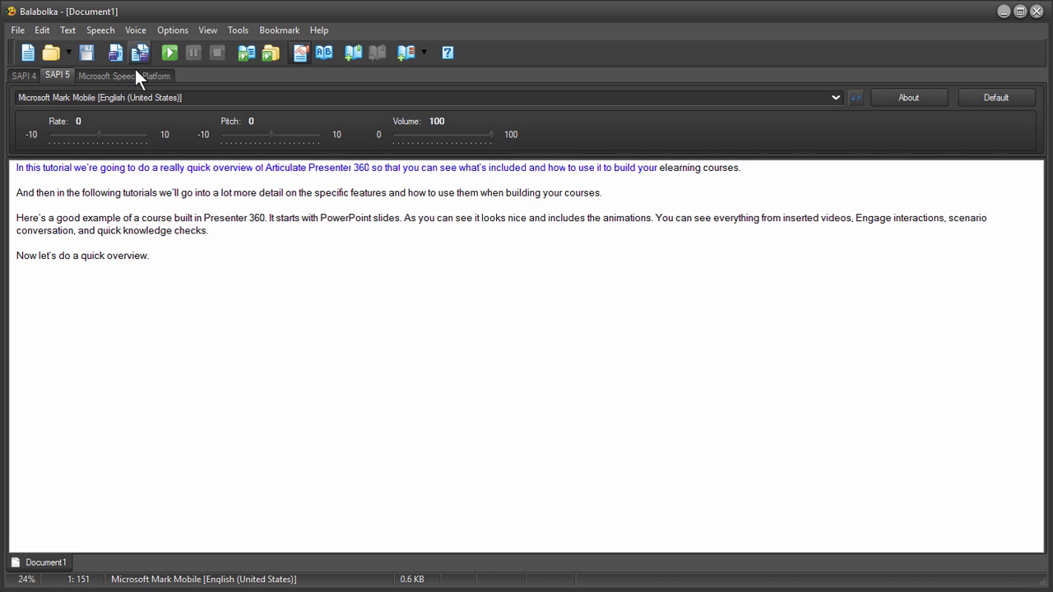
click(17, 29)
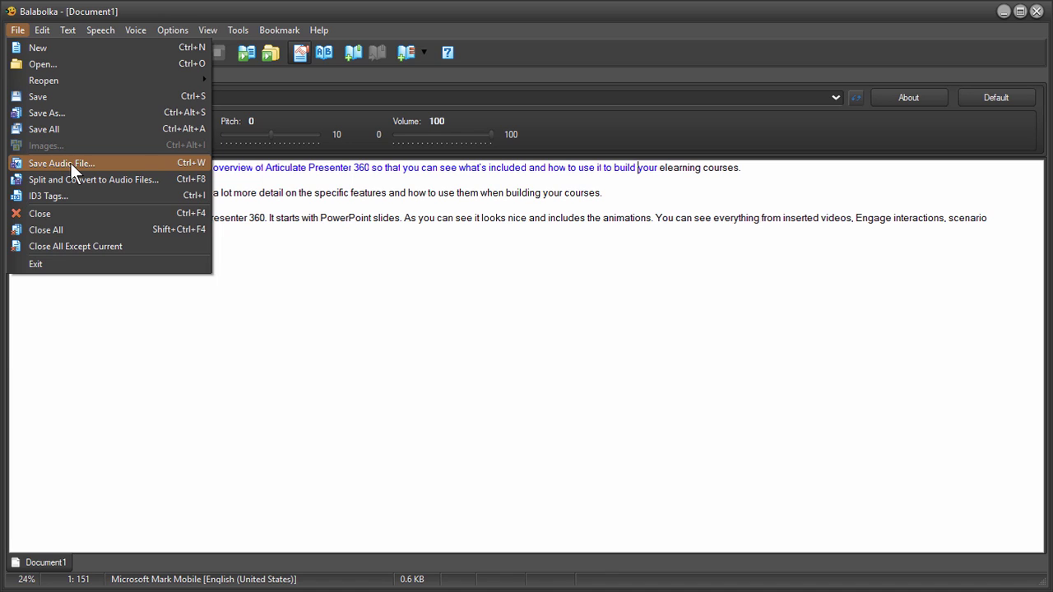
click(314, 285)
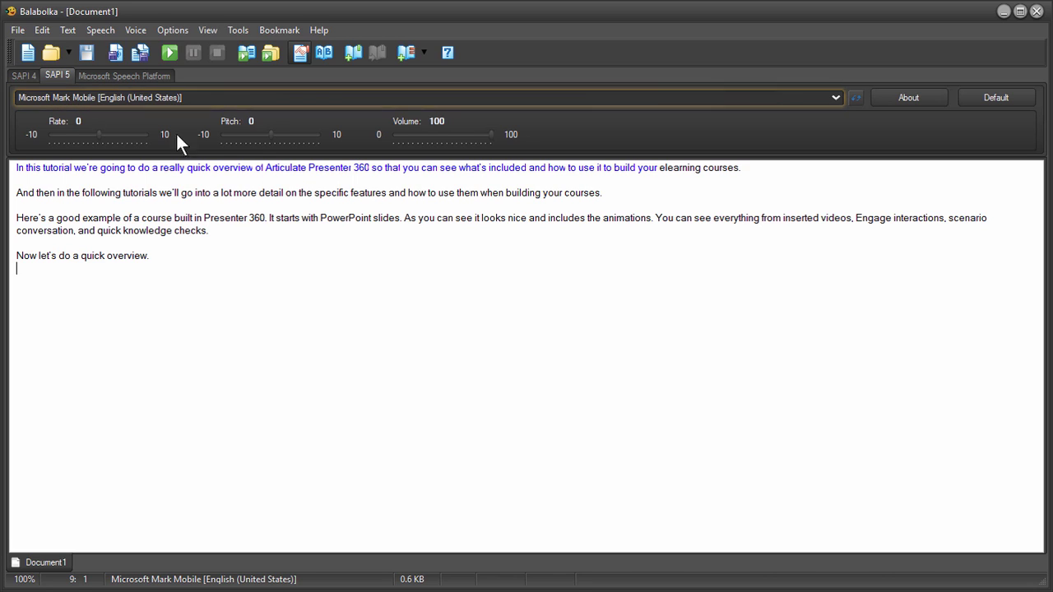
click(239, 31)
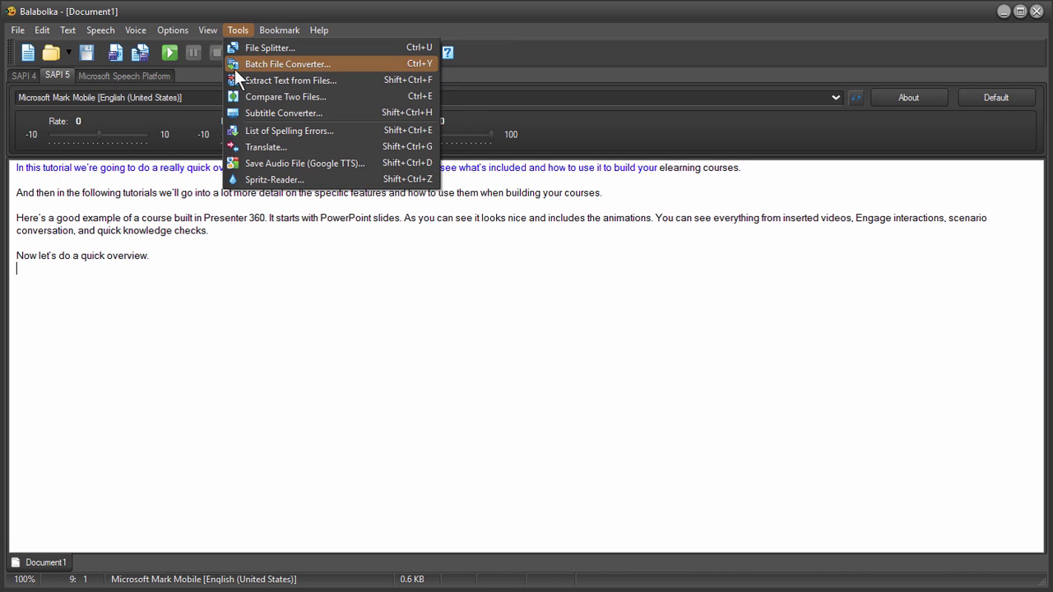
click(267, 163)
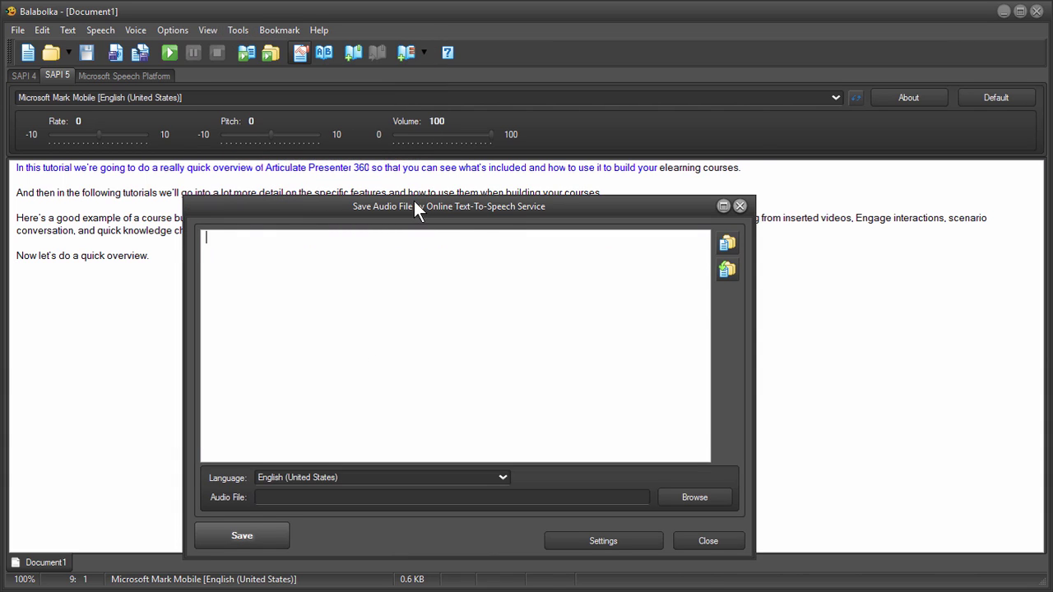
drag(414, 205, 400, 82)
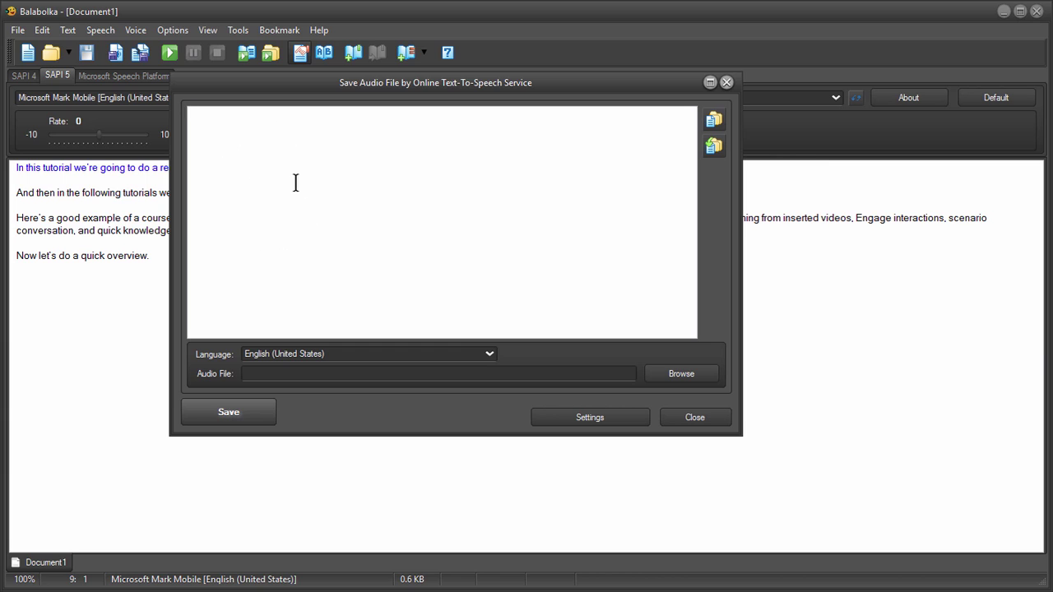
key(ctrl+v)
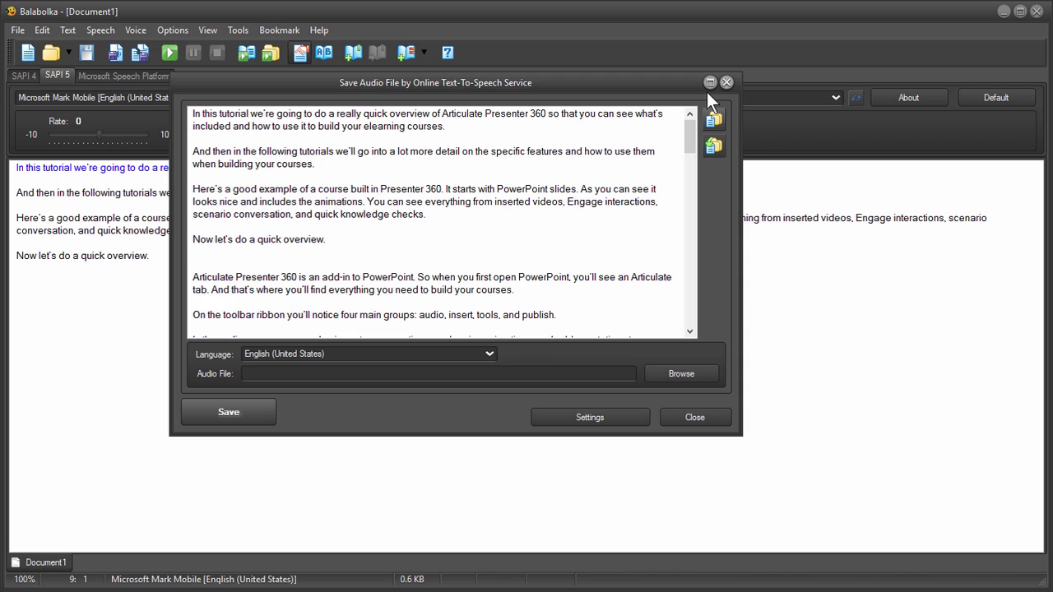
click(726, 82)
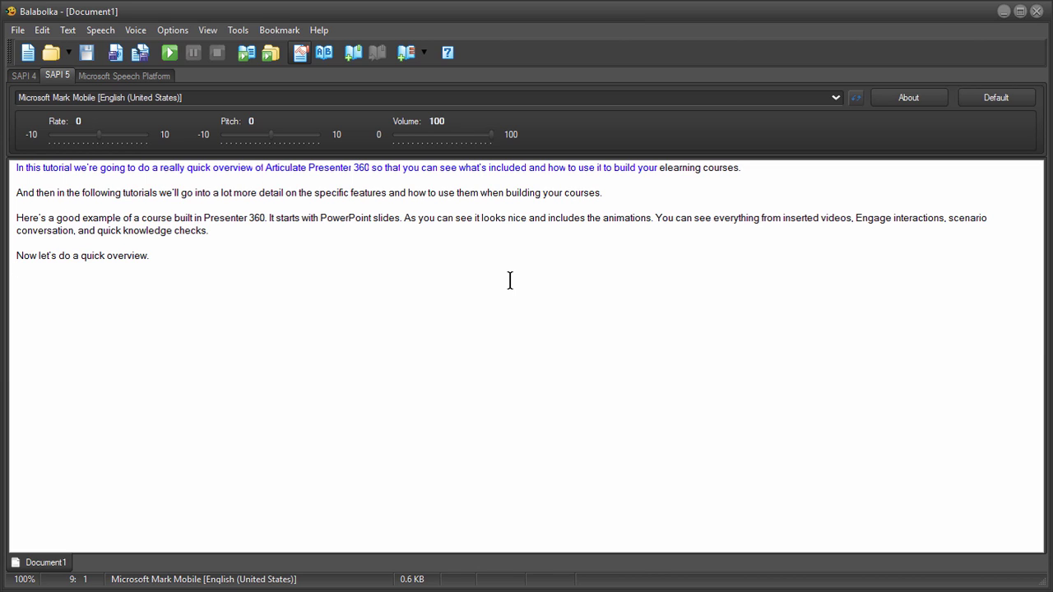
Swap the shortened text for the full pasted Articulate Presenter 360 script, caret on blank line 9
drag(83, 293, 16, 167)
key(Delete)
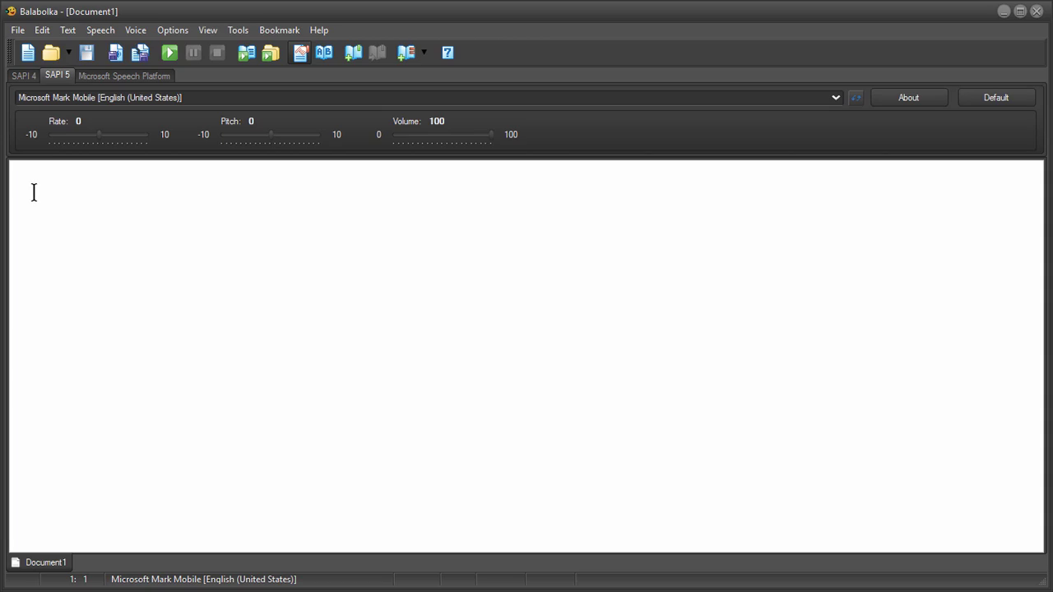
key(ctrl+v)
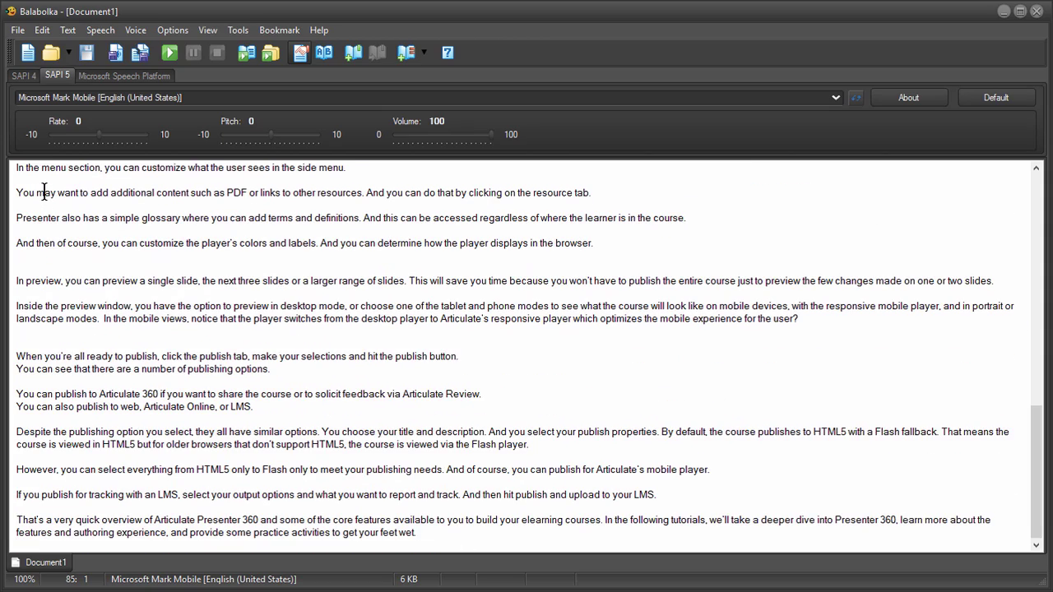
scroll(263, 262, up, 10)
scroll(264, 261, up, 7)
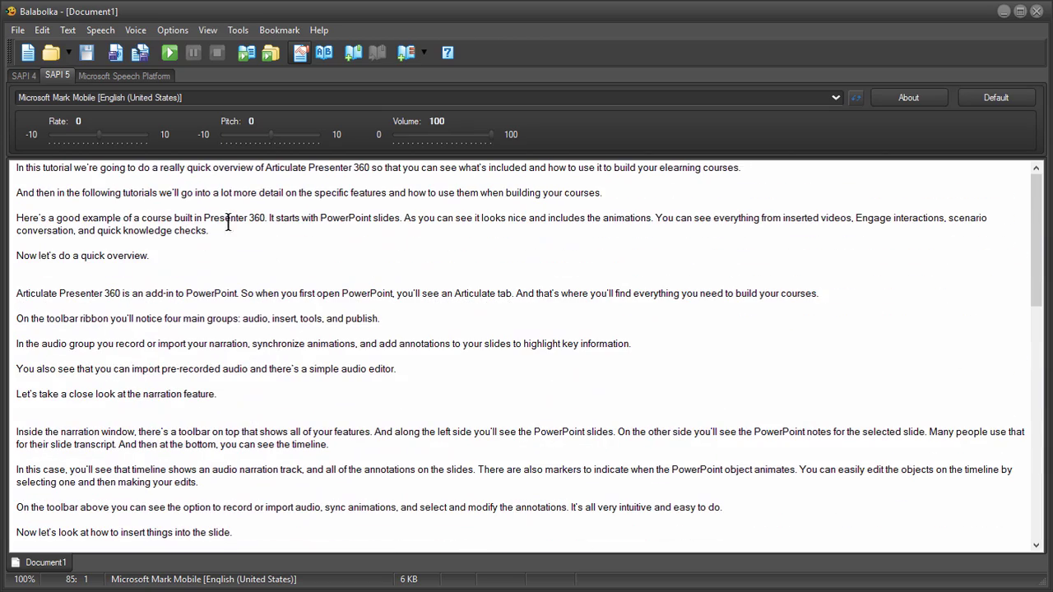
click(18, 279)
click(20, 269)
Split and convert the script into eight WAV files with base name 'tom test'
click(15, 31)
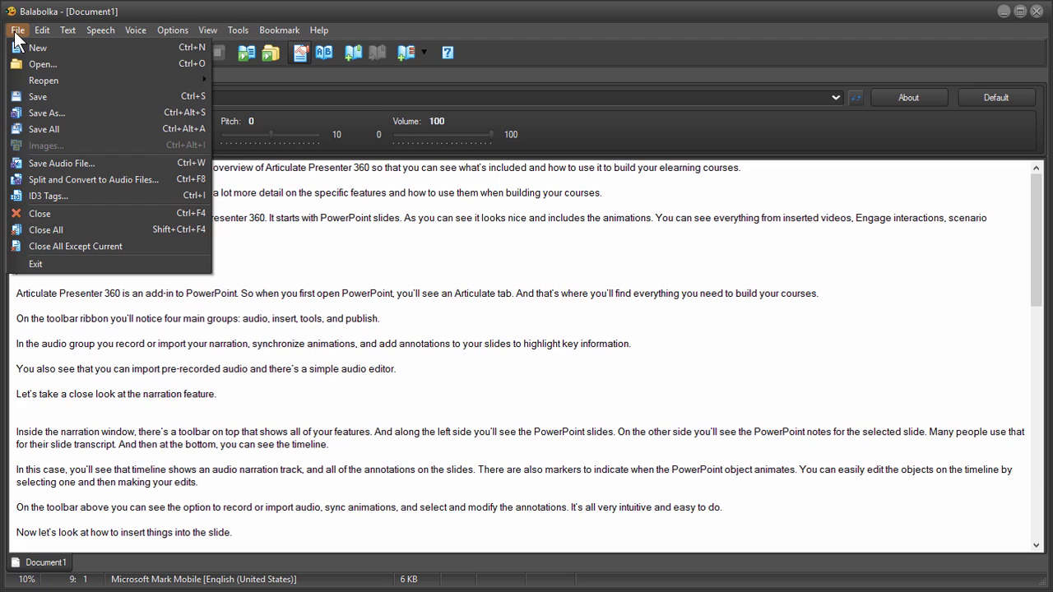
click(79, 180)
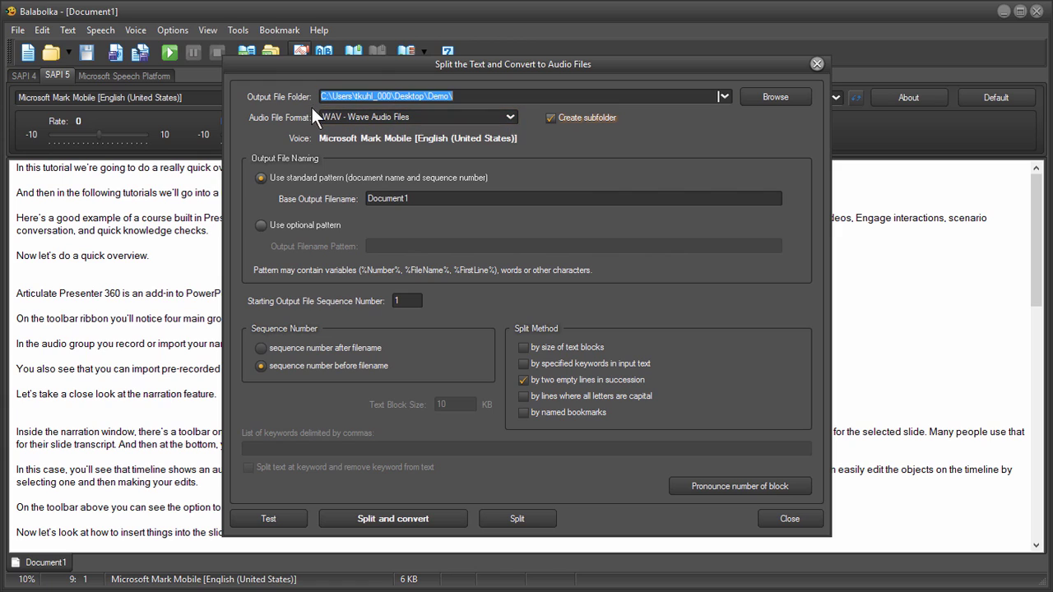
click(510, 118)
click(511, 117)
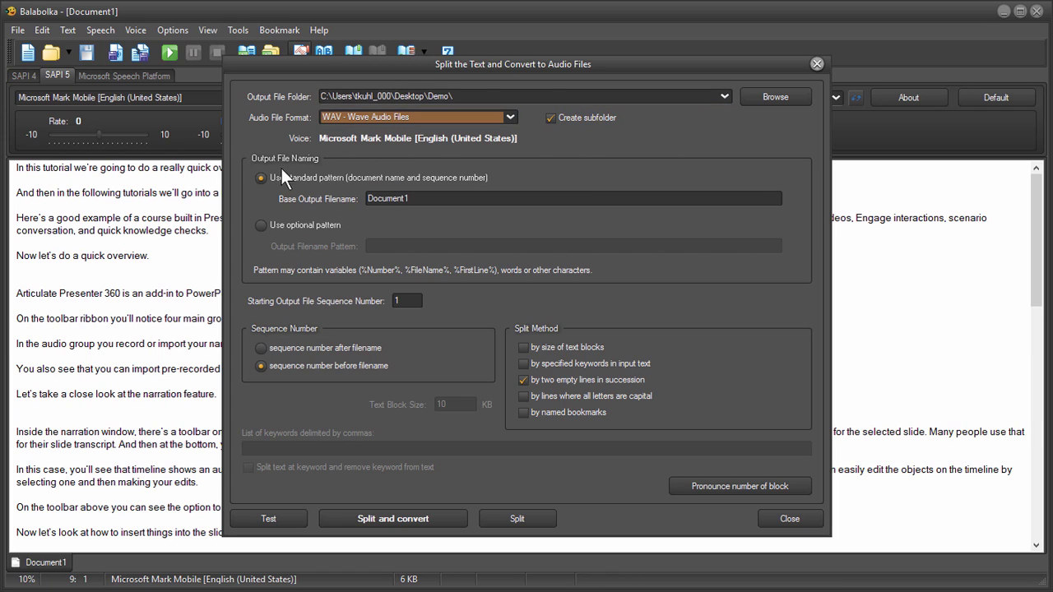
drag(416, 199, 299, 187)
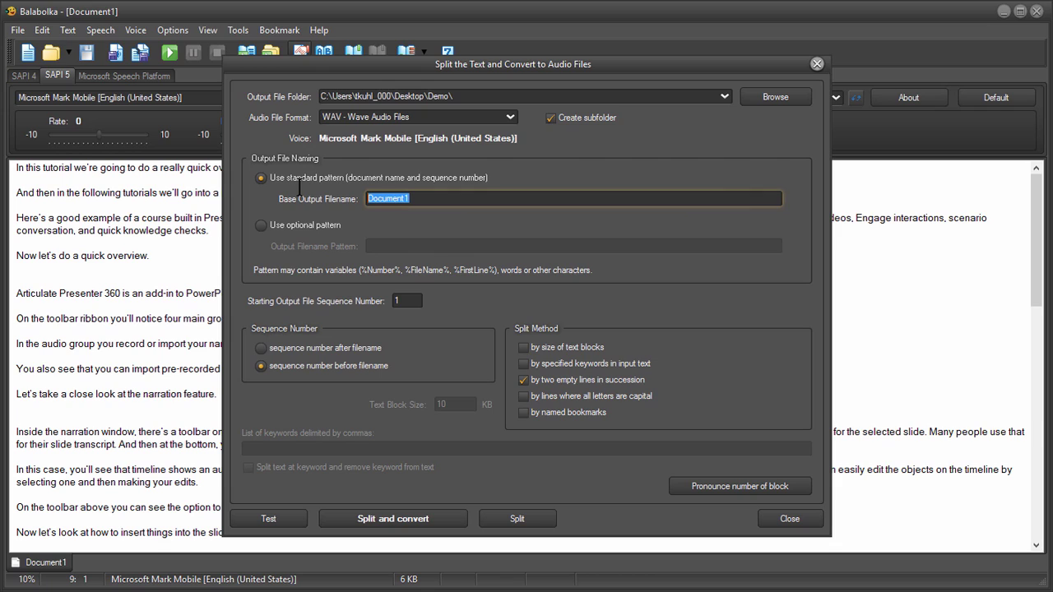
text(tom)
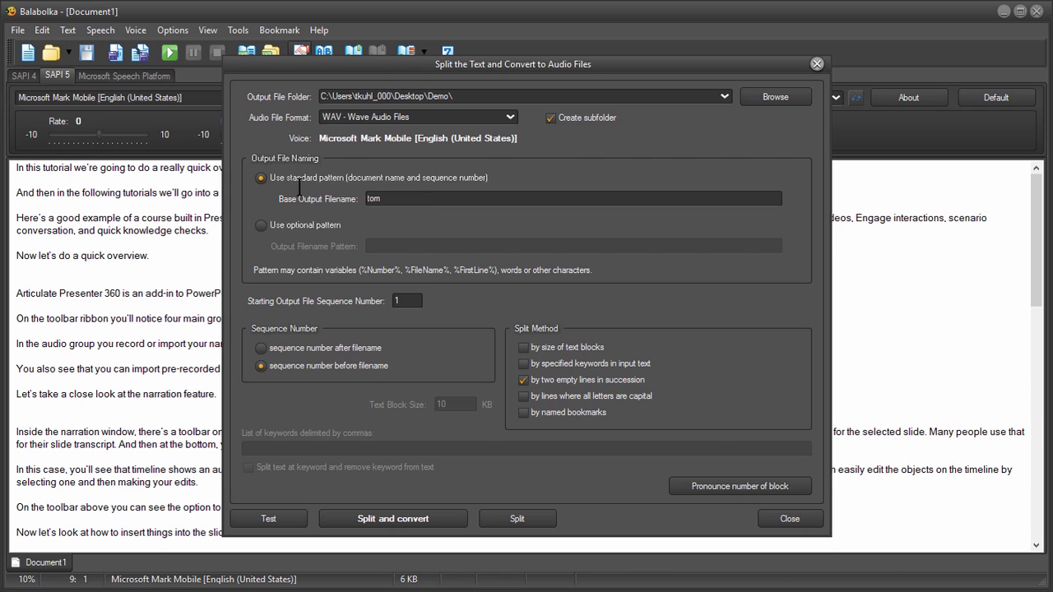
text( test)
click(401, 519)
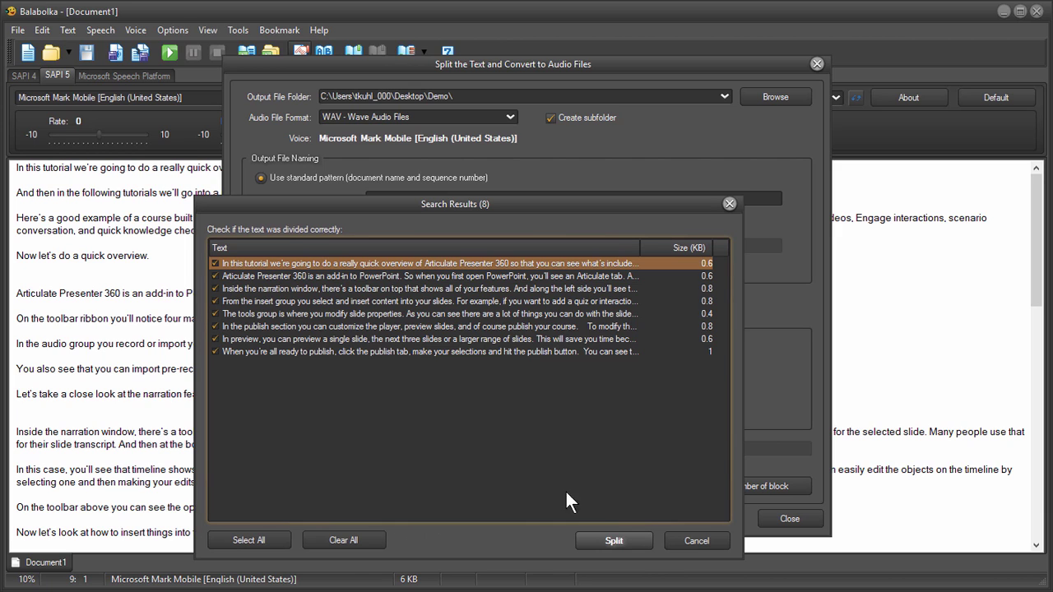
click(622, 543)
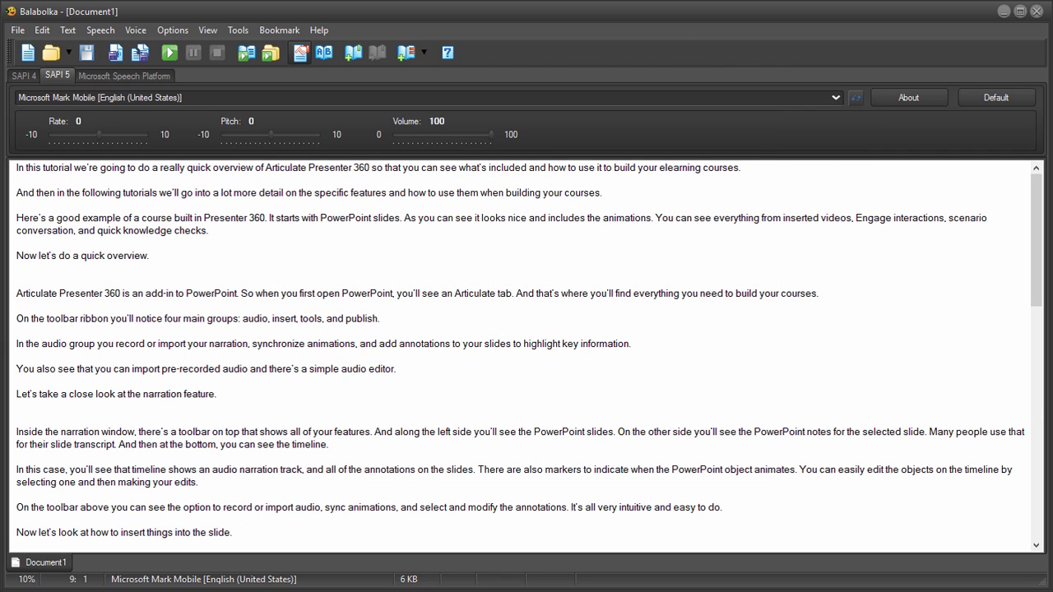
key(alt+Tab)
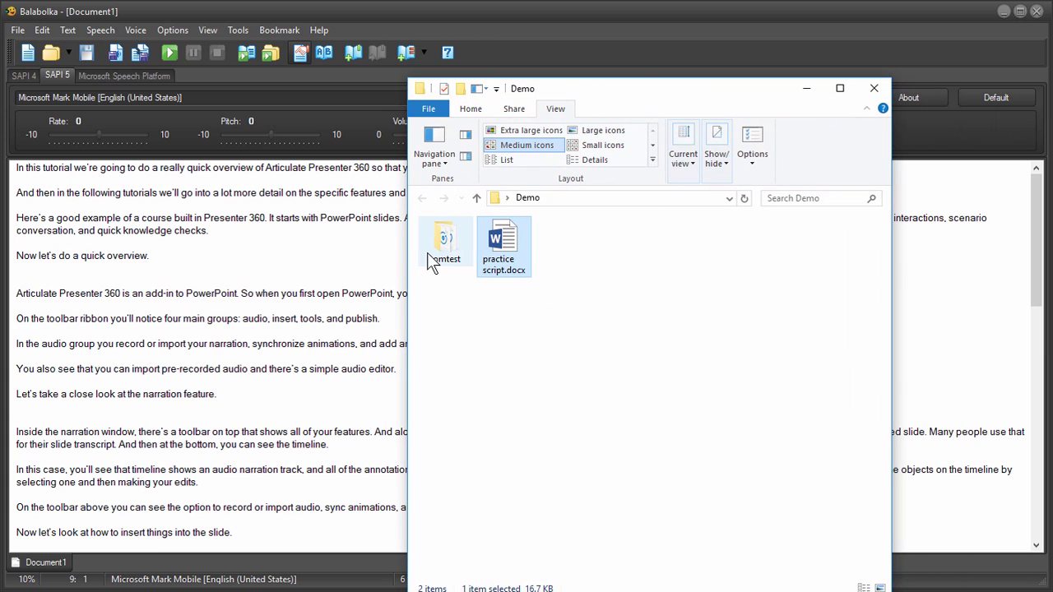
double_click(445, 240)
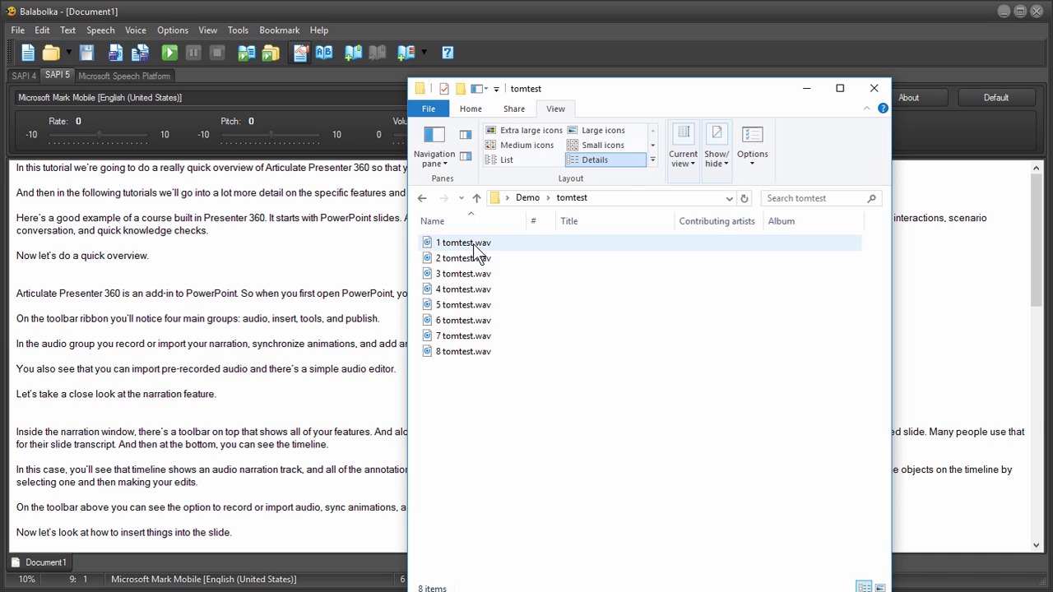
double_click(474, 245)
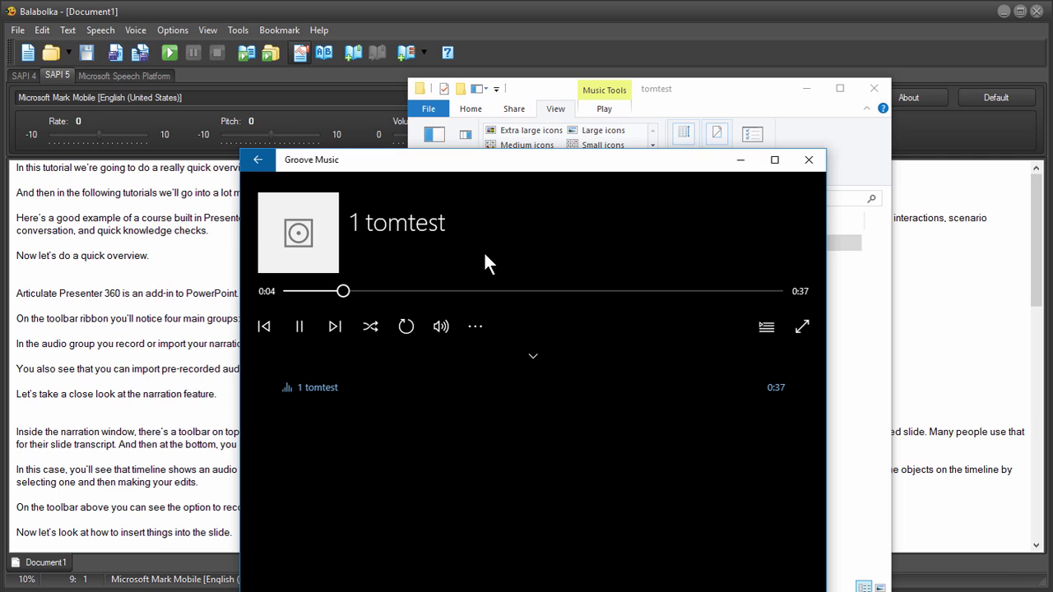
click(809, 162)
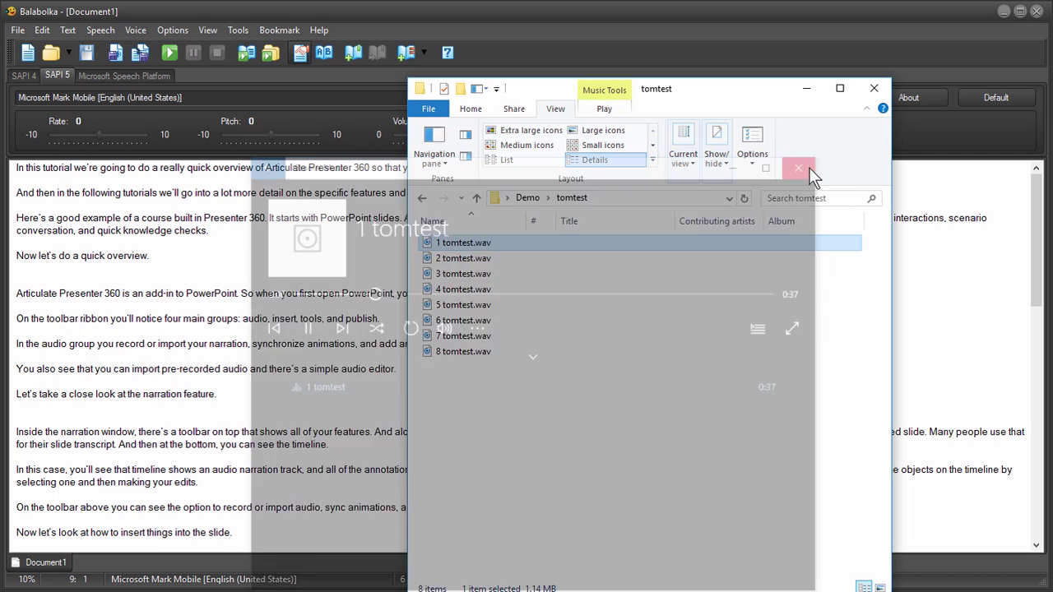
click(874, 89)
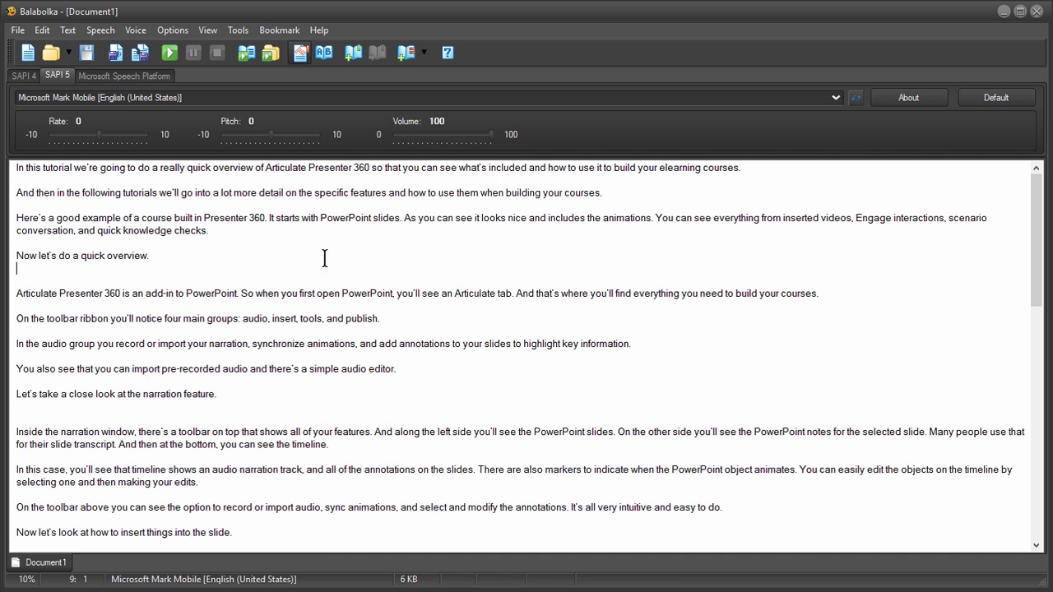
Select all the script text and delete it
drag(265, 522, 24, 163)
key(ctrl+a)
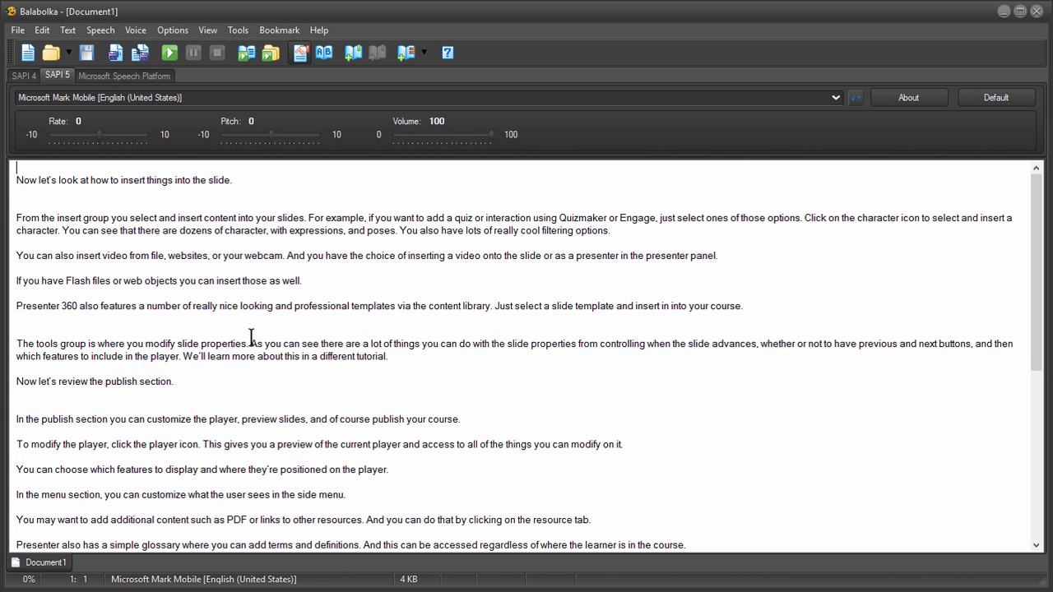
key(Delete)
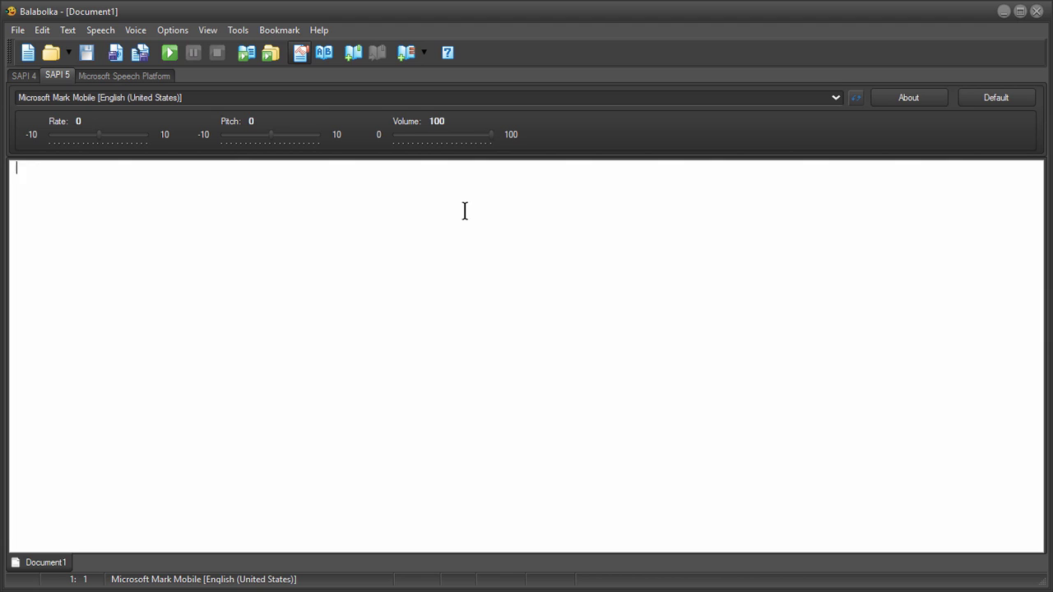
Open the Tools > Batch File Converter dialog, reposition it, then close it
click(239, 32)
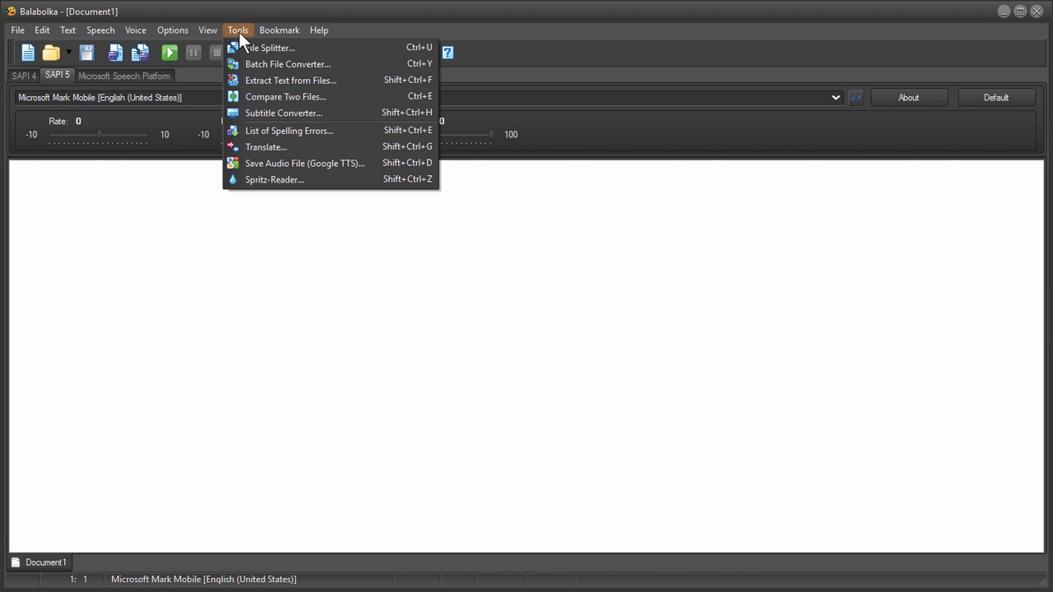
click(280, 65)
drag(464, 193, 437, 119)
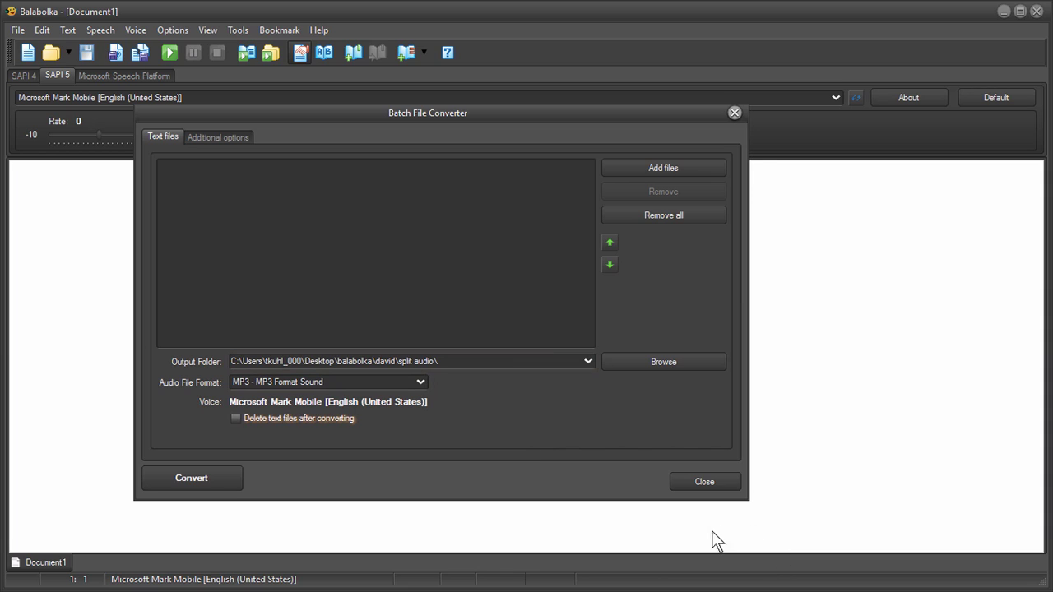
click(704, 483)
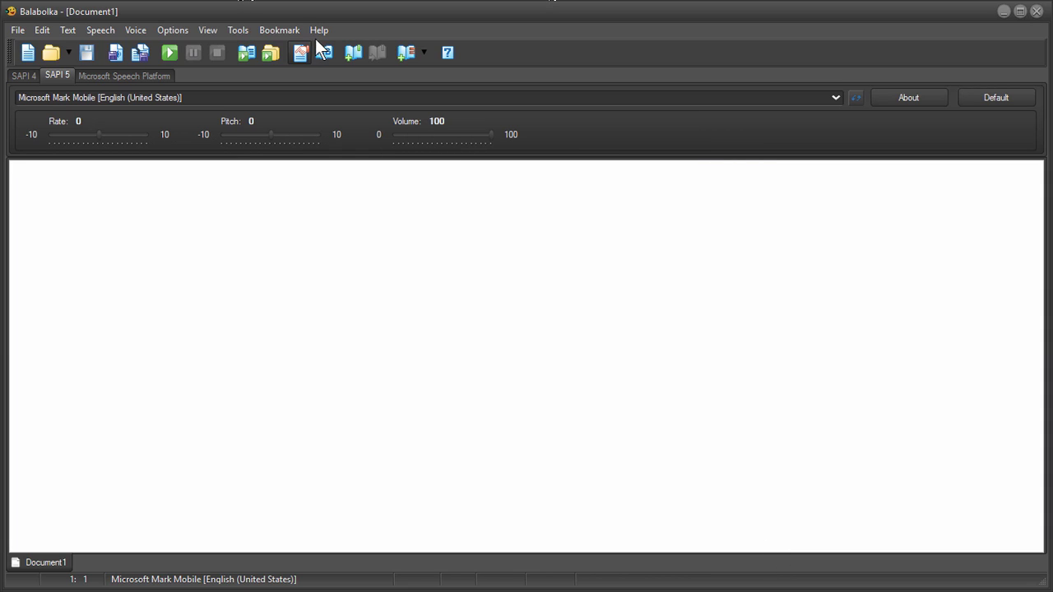
click(235, 28)
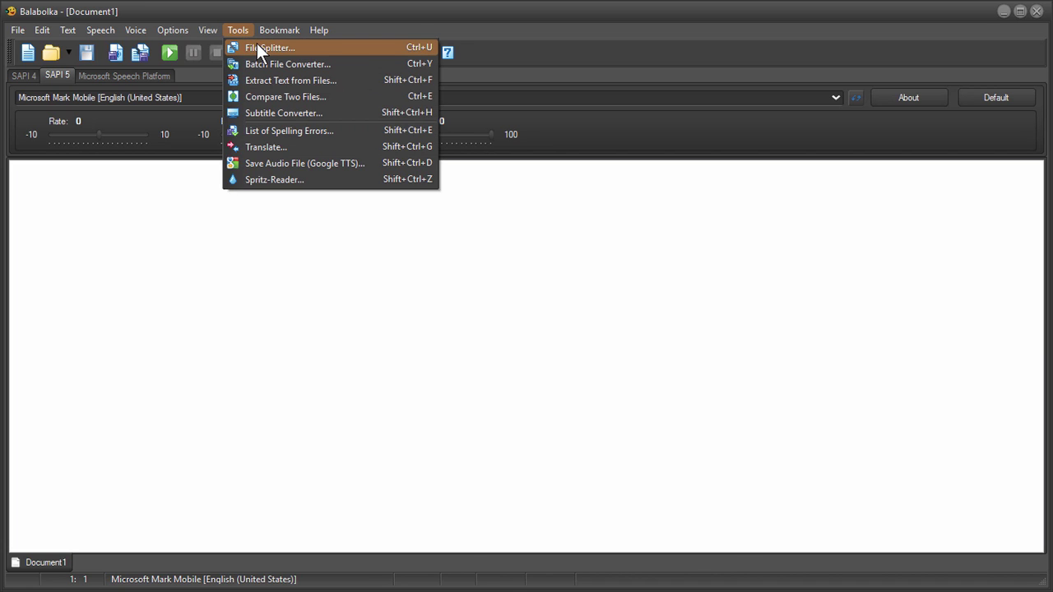
click(257, 44)
drag(446, 208, 394, 85)
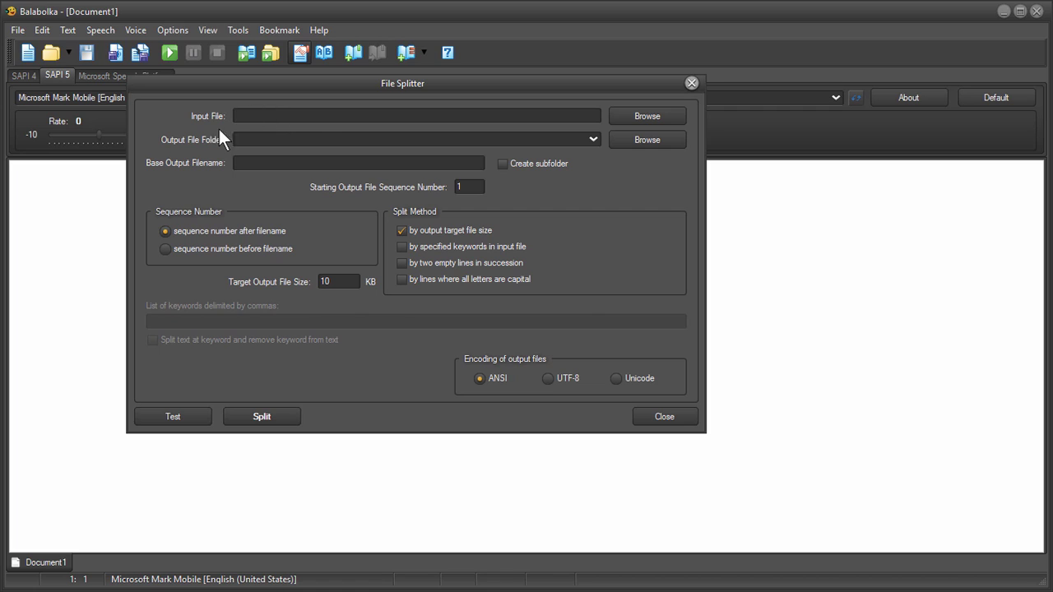
click(408, 262)
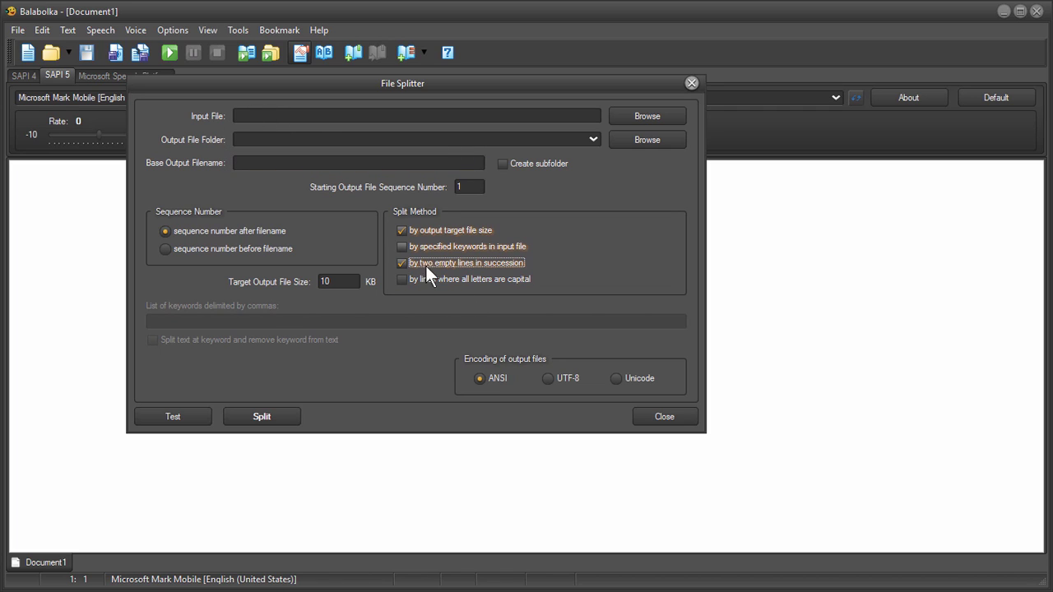
click(405, 228)
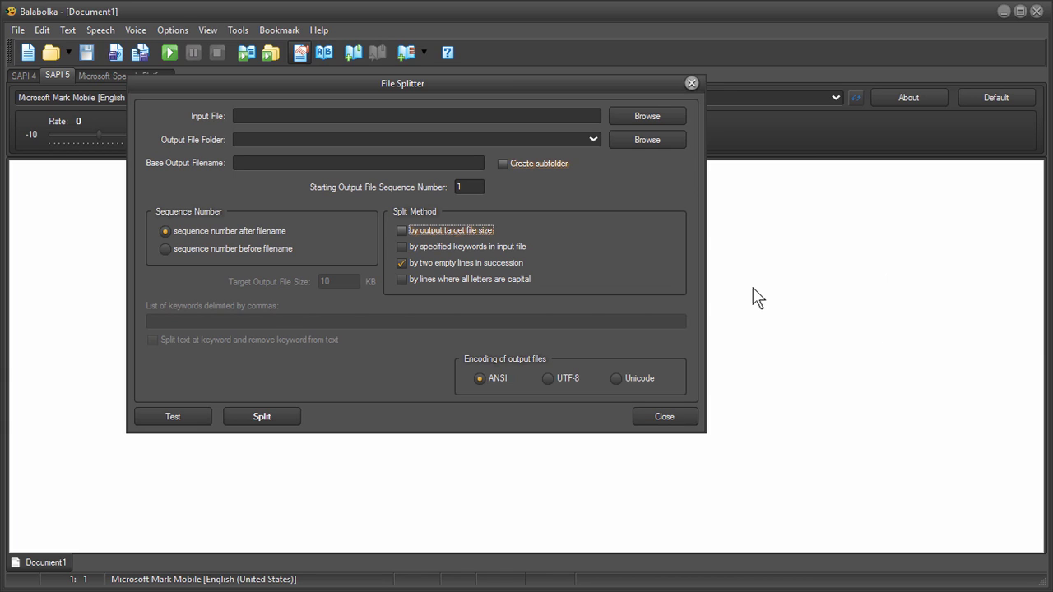
Close the File Splitter and paste the full narration script back, scrolling to the top
click(691, 83)
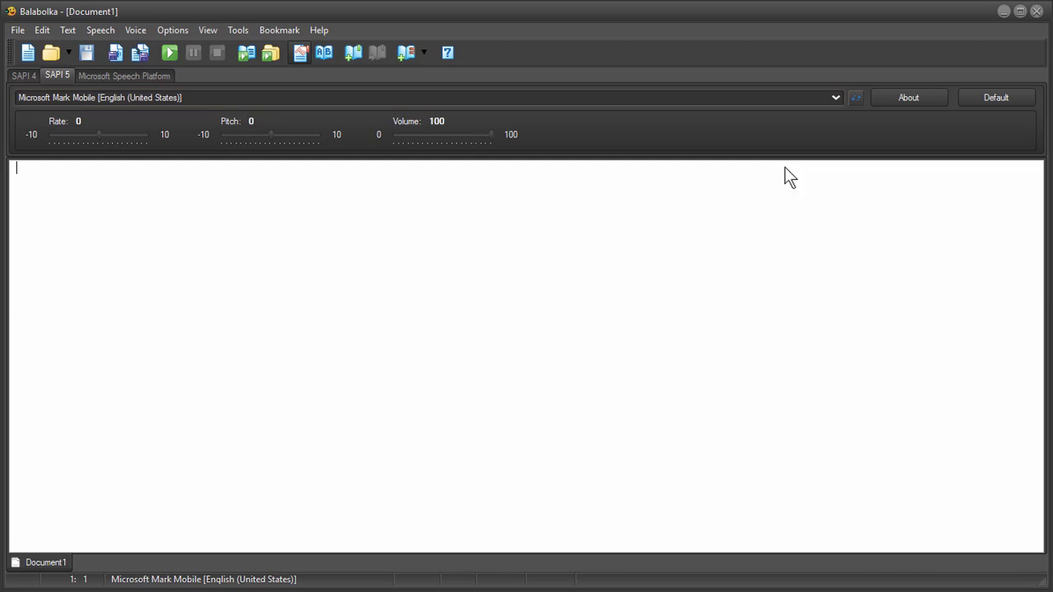
key(ctrl+v)
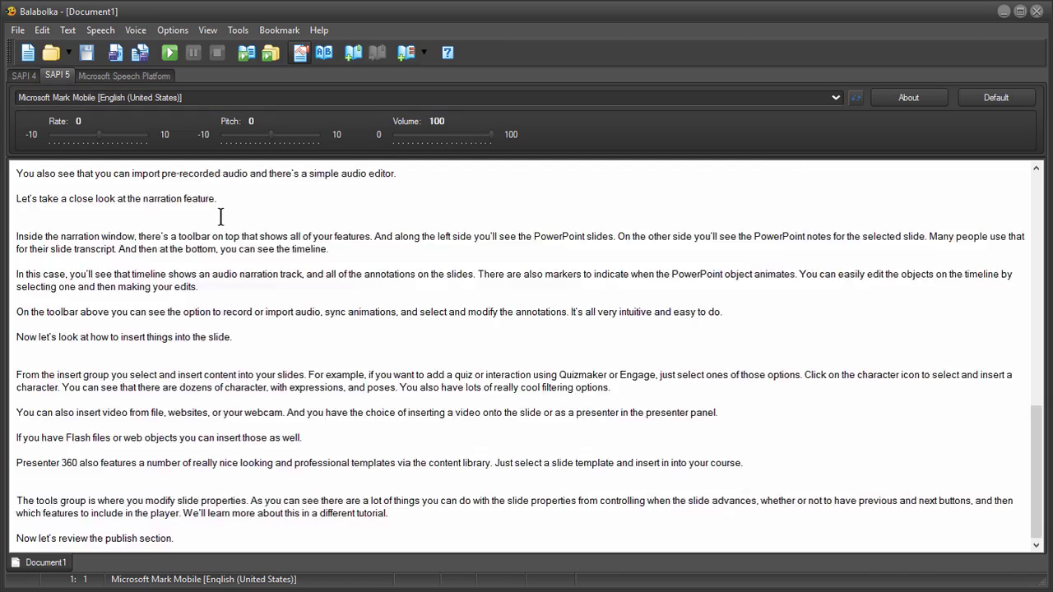
scroll(388, 274, up, 10)
scroll(387, 275, up, 3)
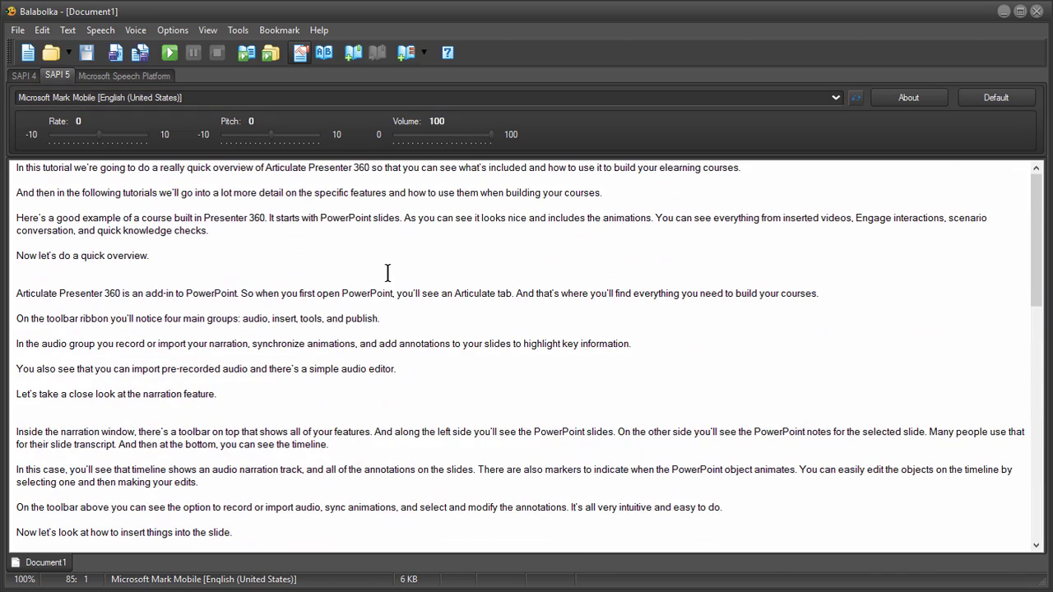